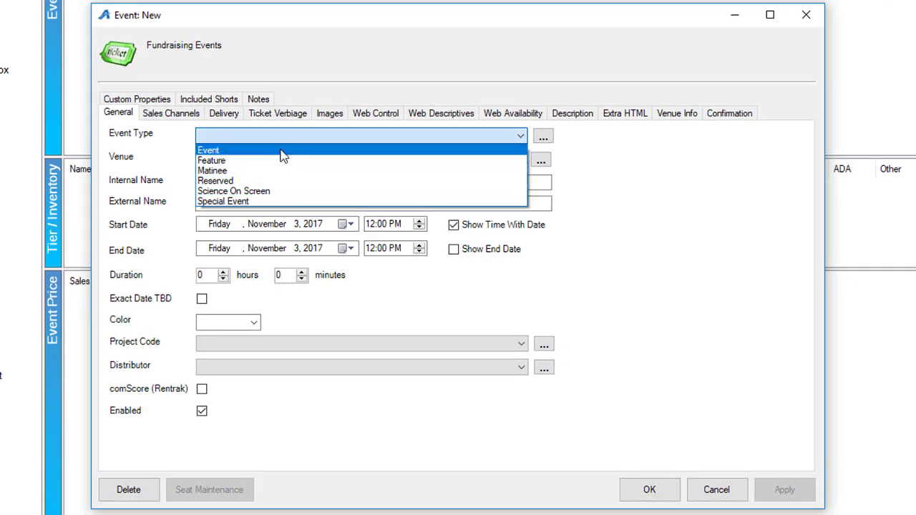
- Add Concert to the list of event types and use it as the new event's type
click(353, 140)
click(543, 137)
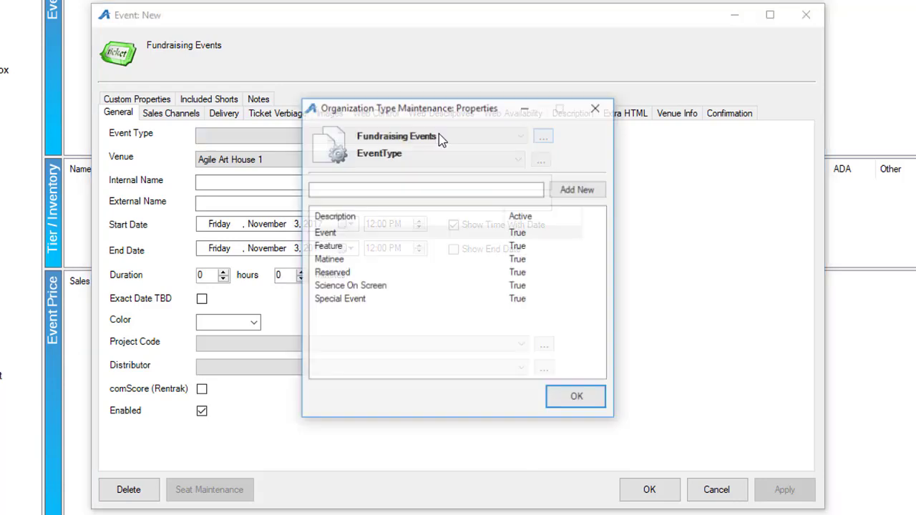
text(Concert)
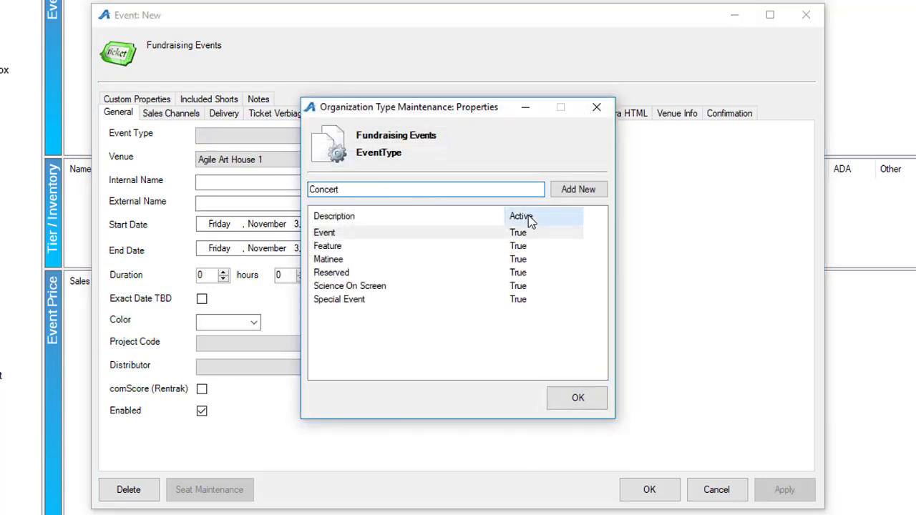
click(574, 191)
click(592, 394)
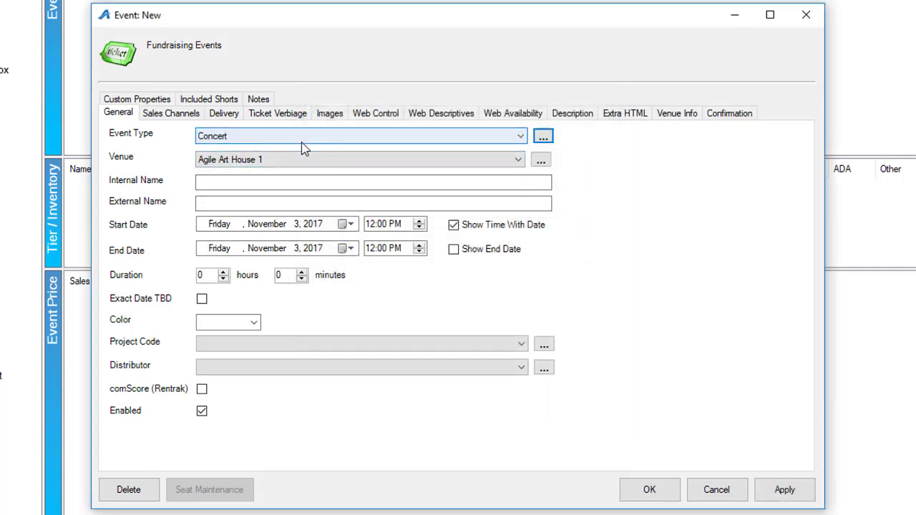
- Set the event's venue to Agile Art House 2
click(358, 180)
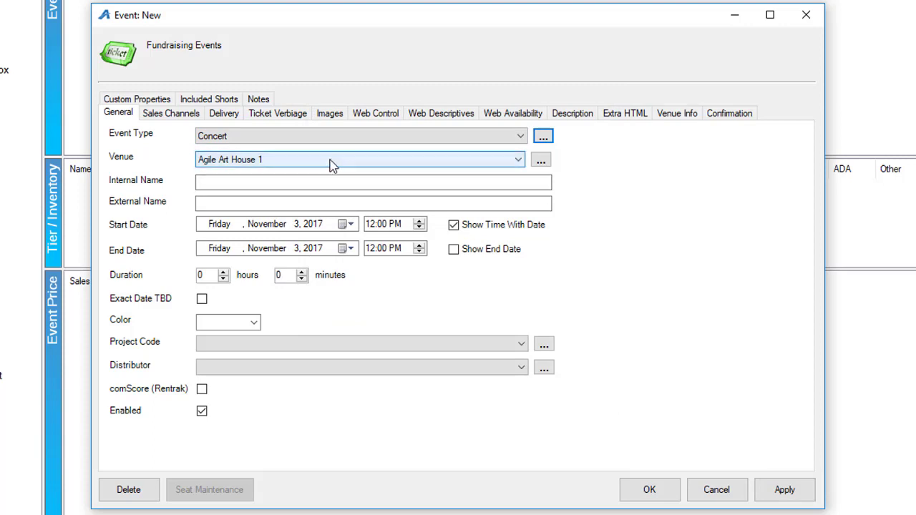
click(332, 164)
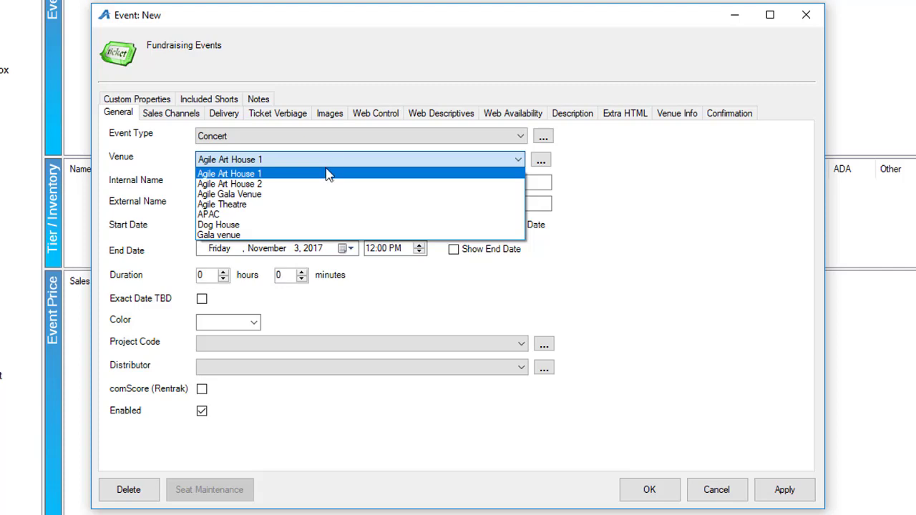
click(319, 184)
- Enter The Beatles as the internal name and LIVE in Concert The Beatles as the external name
click(199, 183)
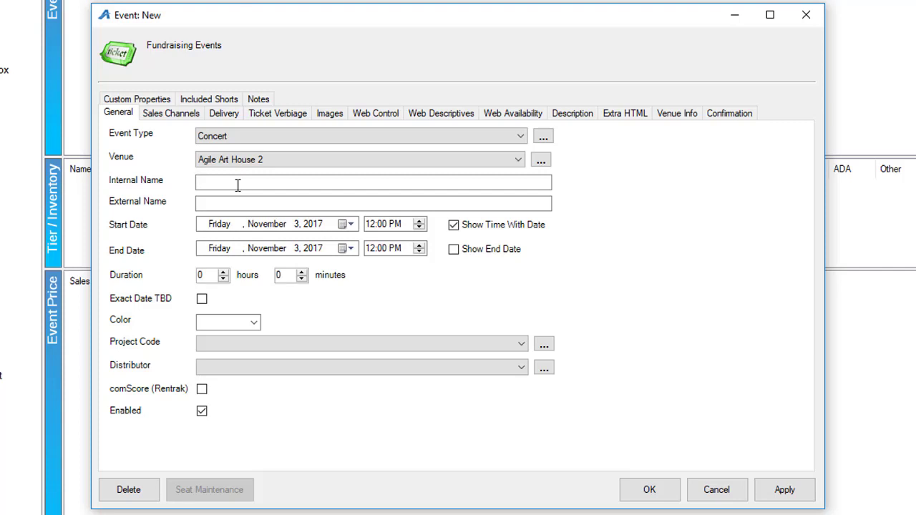
click(238, 185)
text(The Beatles)
click(207, 204)
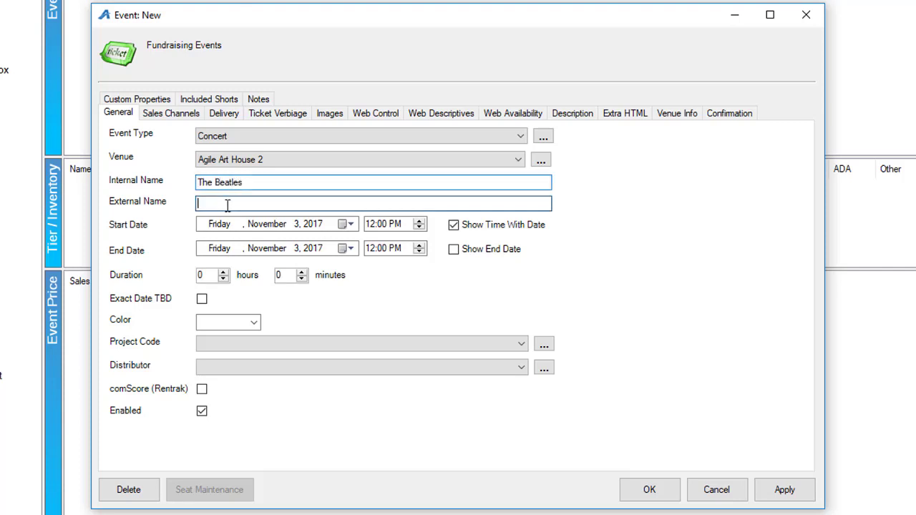
text(LIVE in Concert The Beatles)
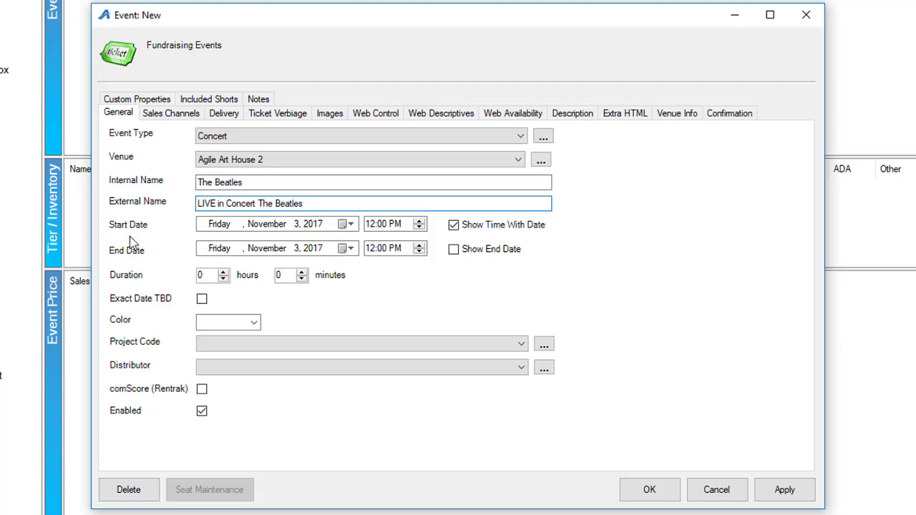
- Set the event's start to Thursday, November 30, 2017 at 8:00 PM
click(350, 225)
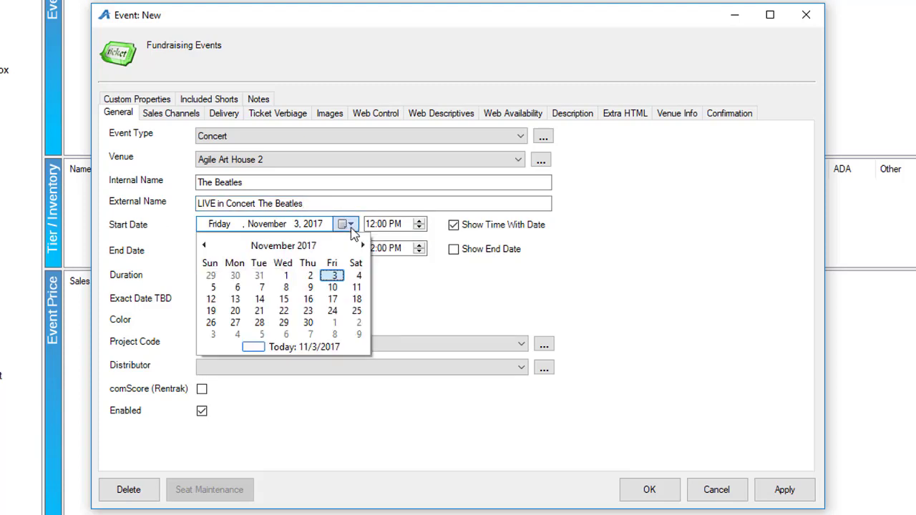
click(309, 322)
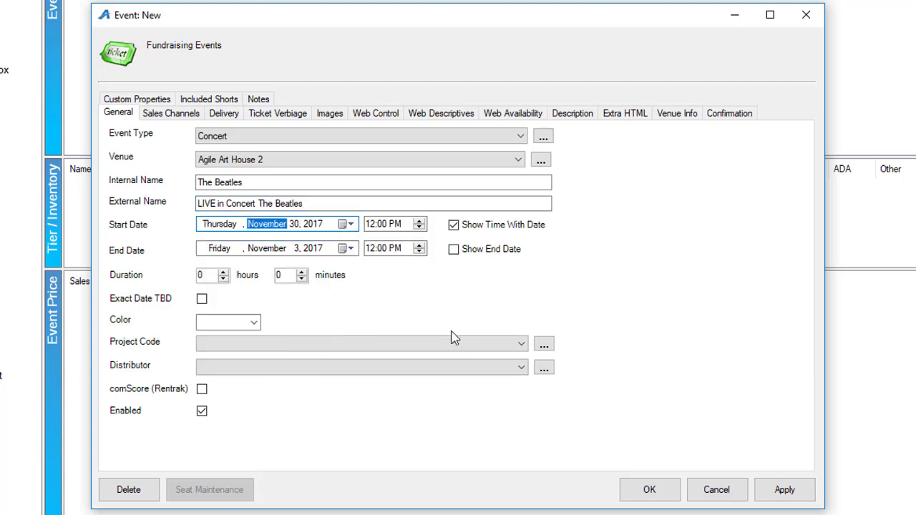
click(370, 229)
text(8)
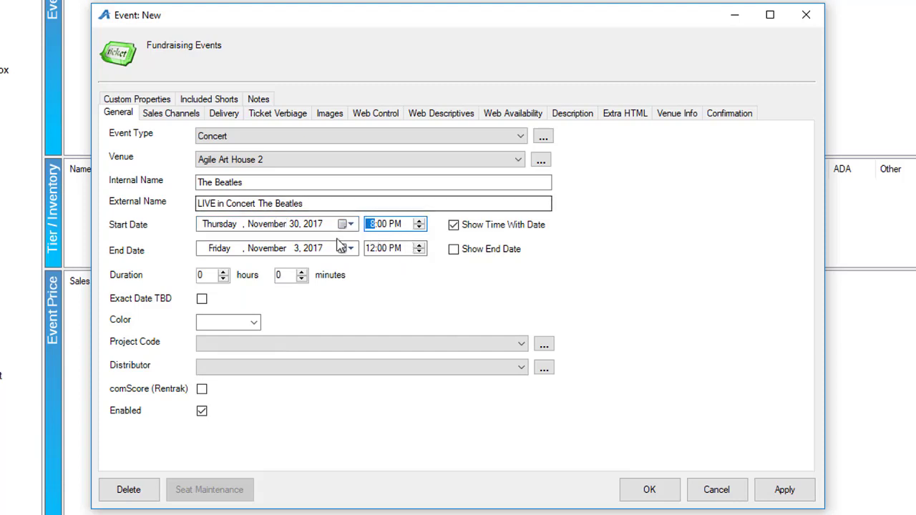
- Set the event's end to Thursday, November 30, 2017 at 11:00 PM
click(350, 249)
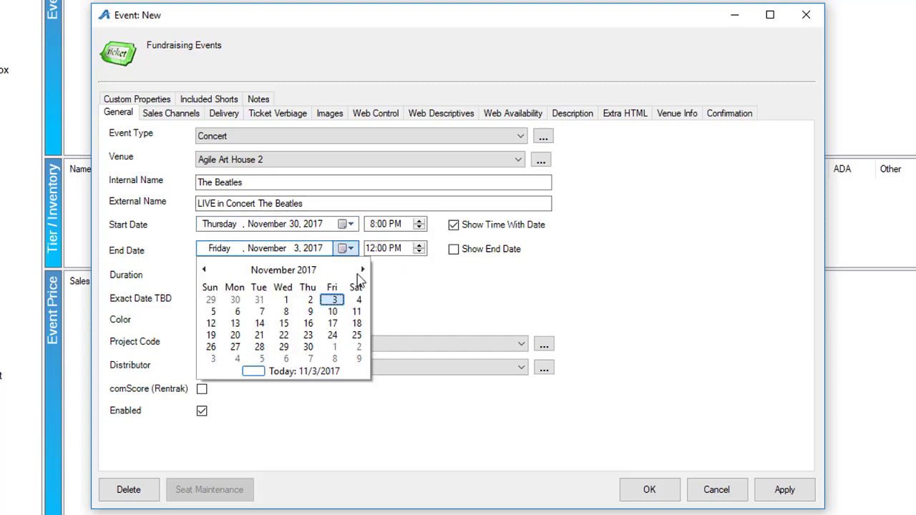
click(315, 348)
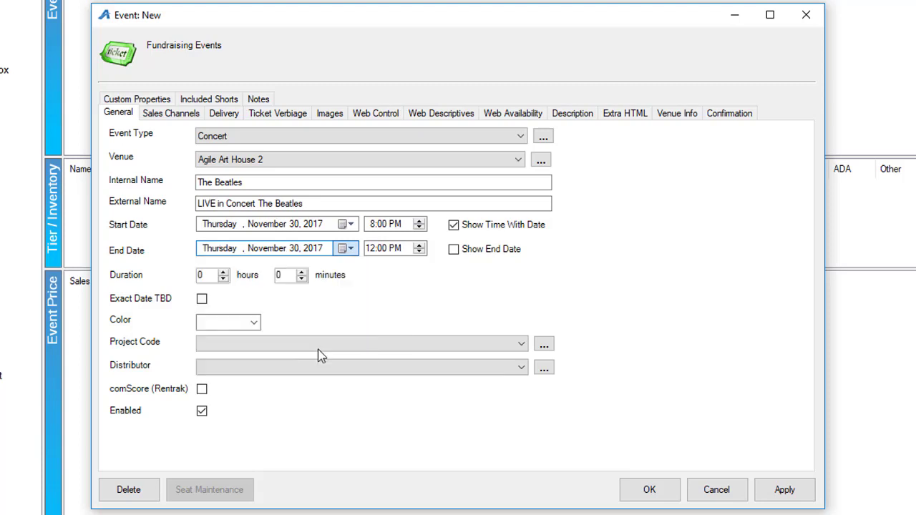
click(370, 254)
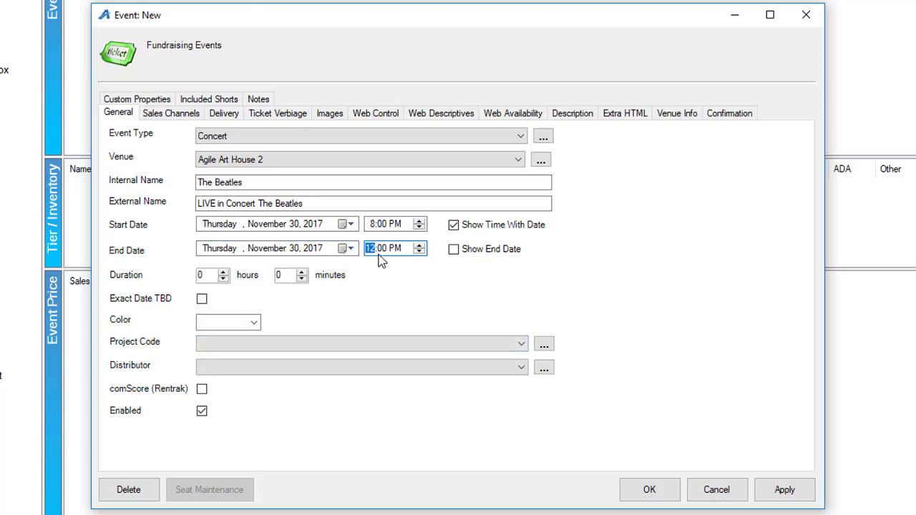
text(1)
- Accept white as the event color and save the event's general details, keeping the dialog open
click(258, 326)
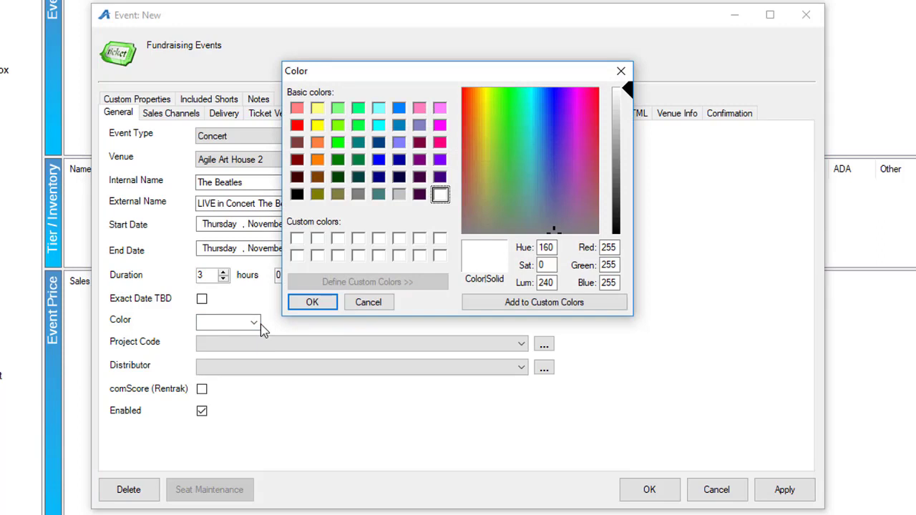
click(312, 302)
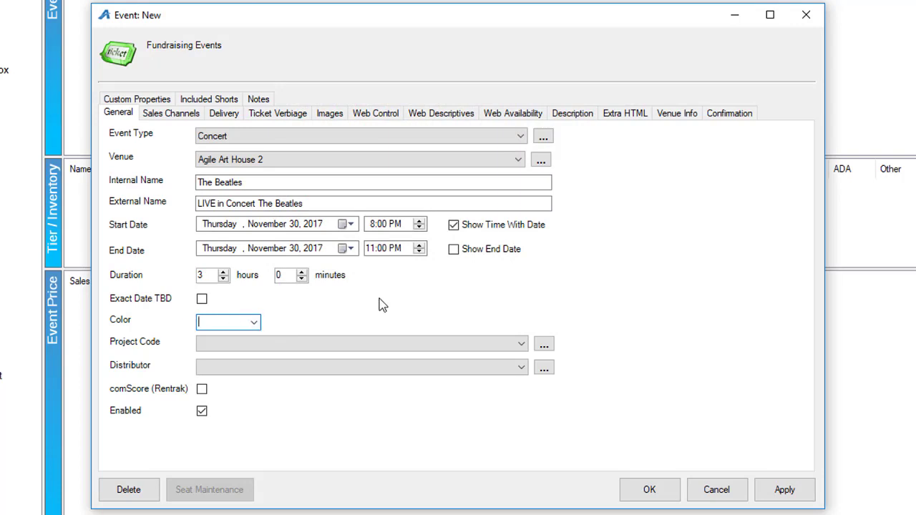
click(784, 491)
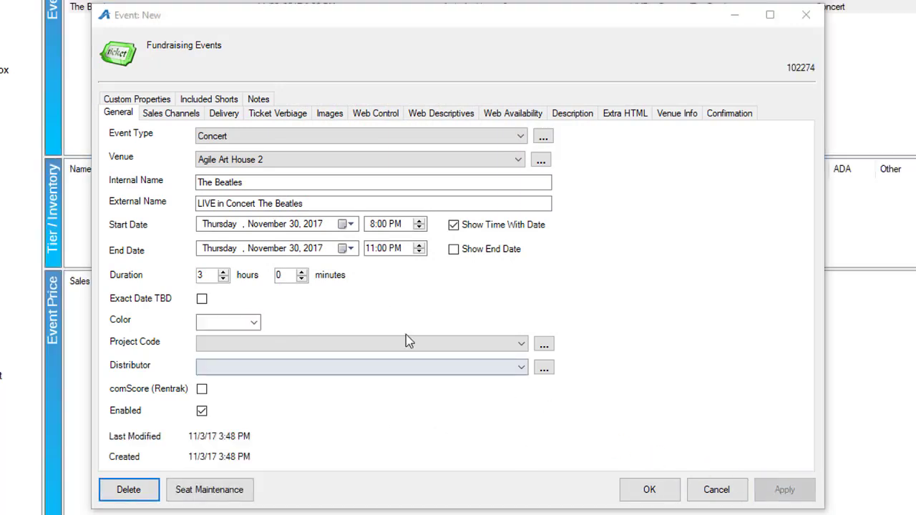
- Enable Print At Home, Standard Mail and Will Call as the event's delivery methods, leaving Mail (Agile Fulfilled) off, and save the changes
click(171, 114)
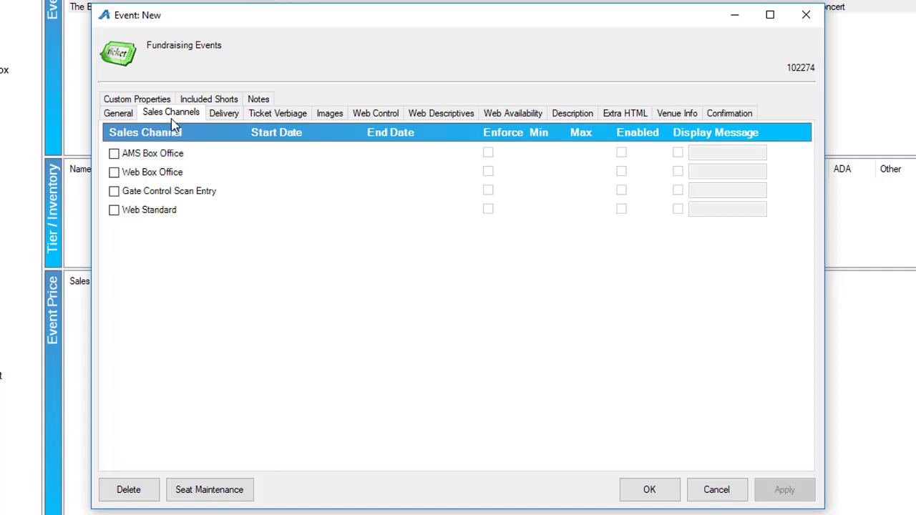
click(224, 114)
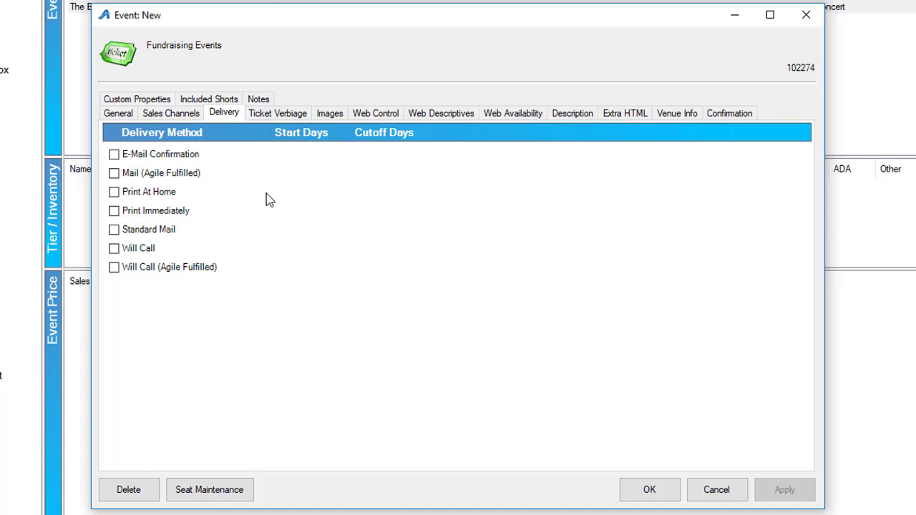
click(114, 173)
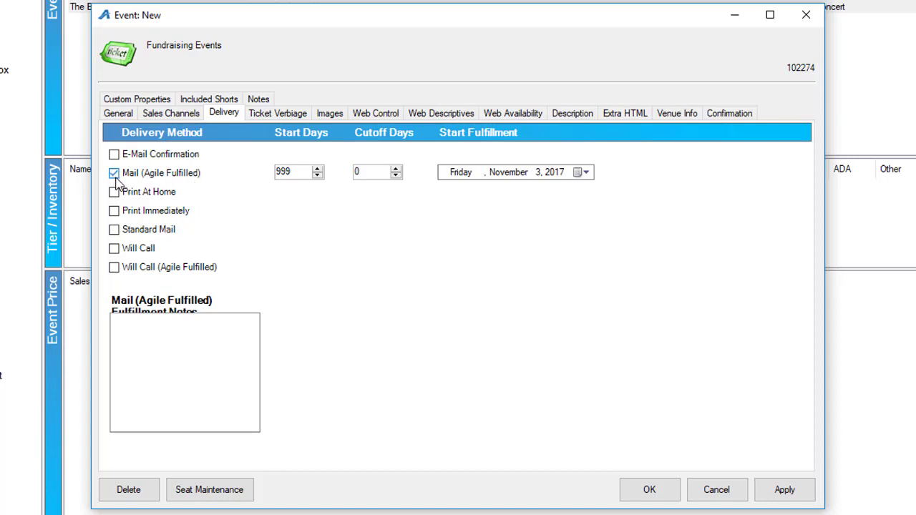
click(114, 174)
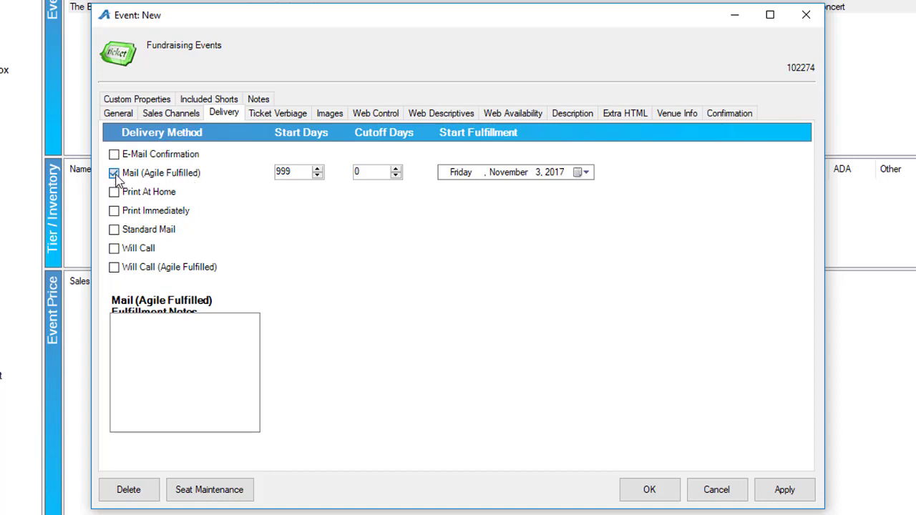
click(114, 230)
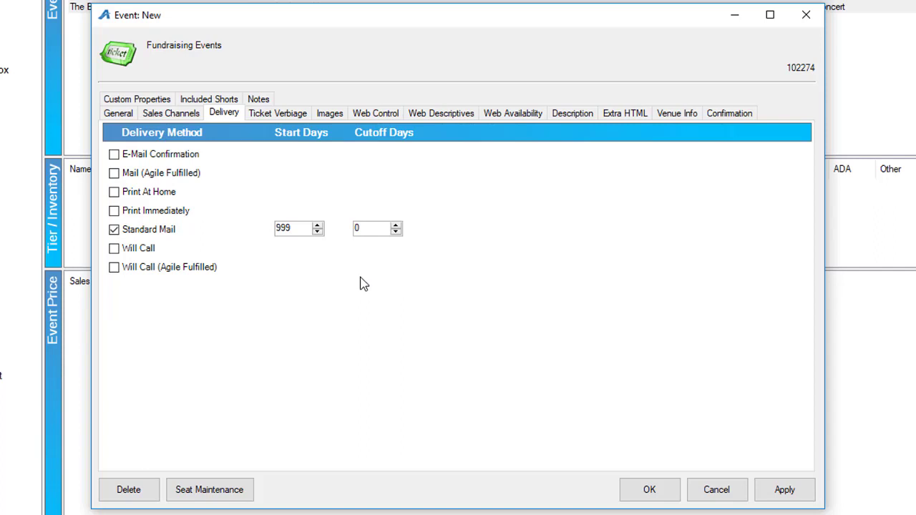
click(114, 192)
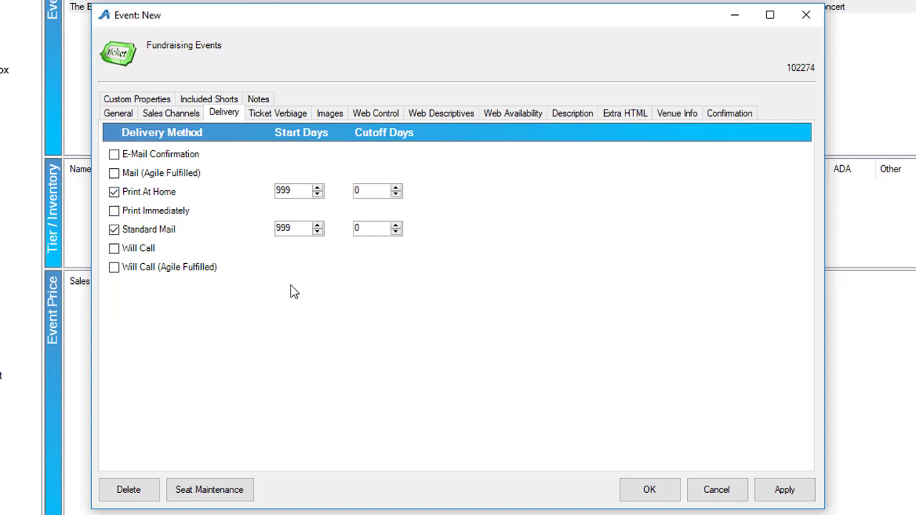
click(114, 248)
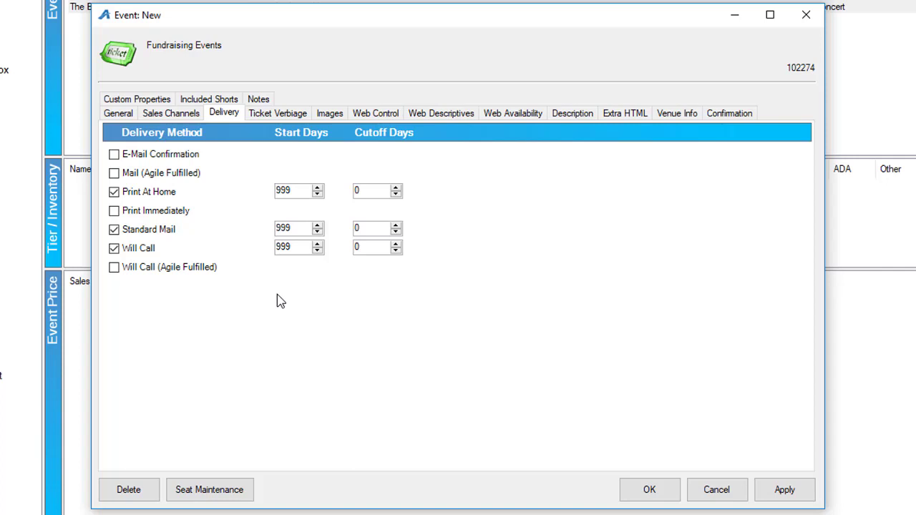
click(779, 493)
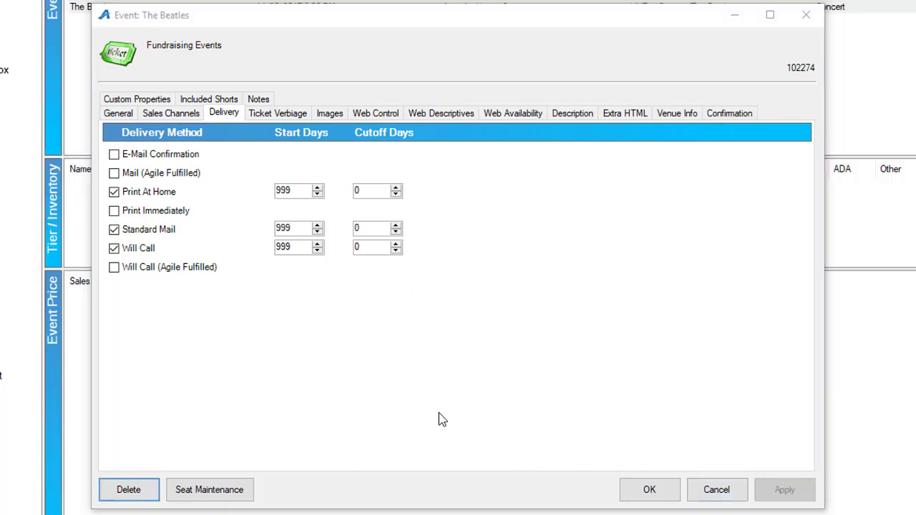
- Upload Beatles 1 from the Desktop as the main image, automatically resized with a thumbnail created from it, and save the changes
click(331, 114)
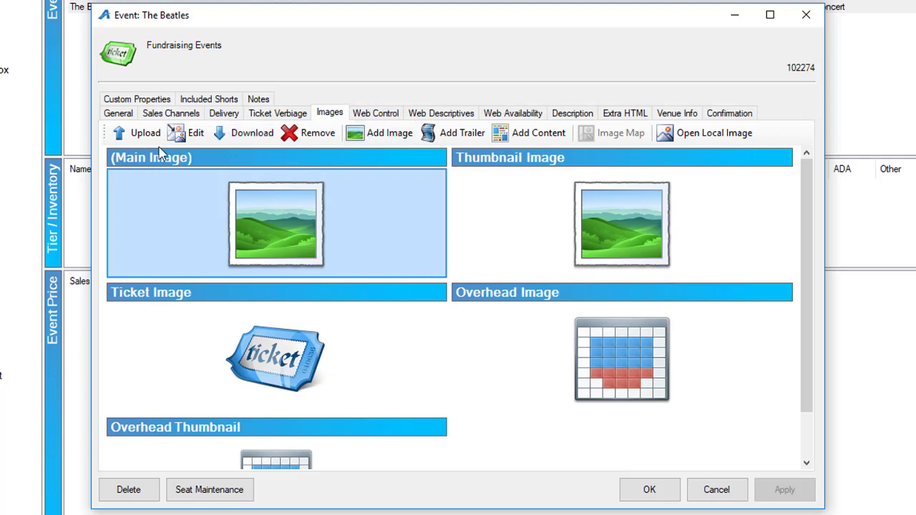
click(142, 133)
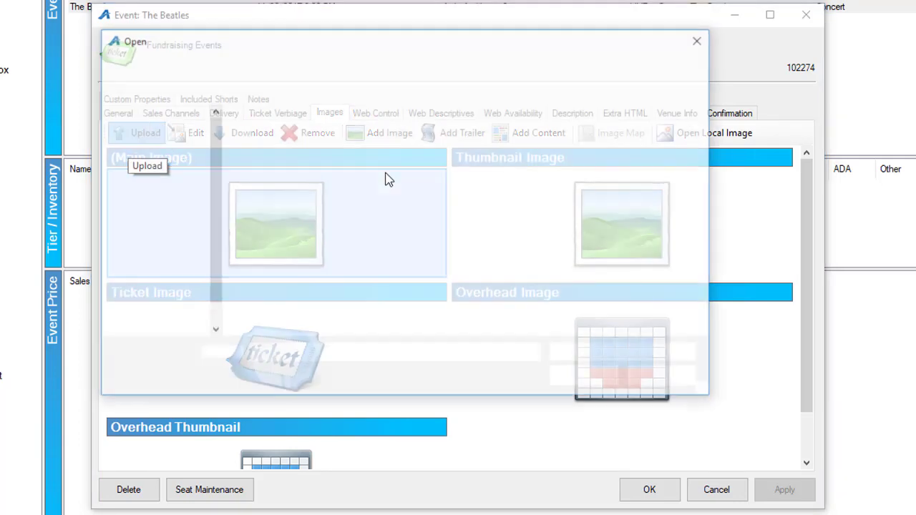
click(160, 144)
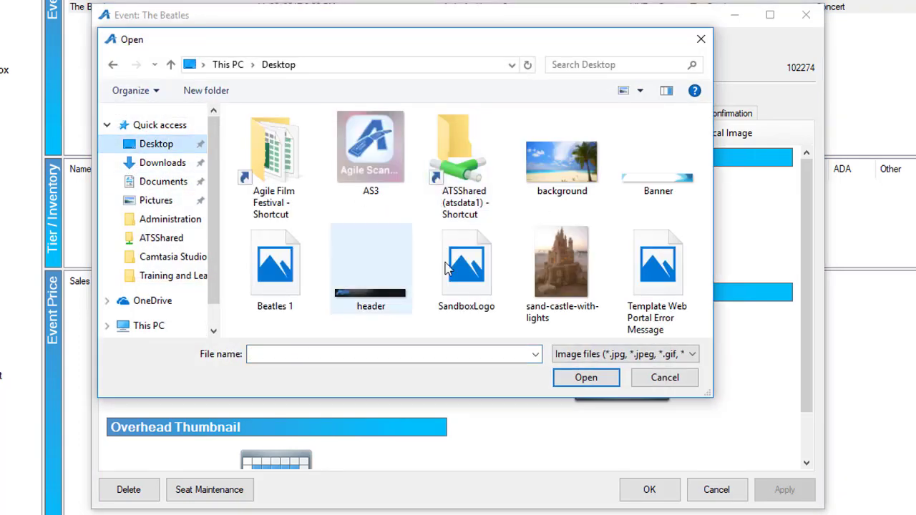
click(283, 270)
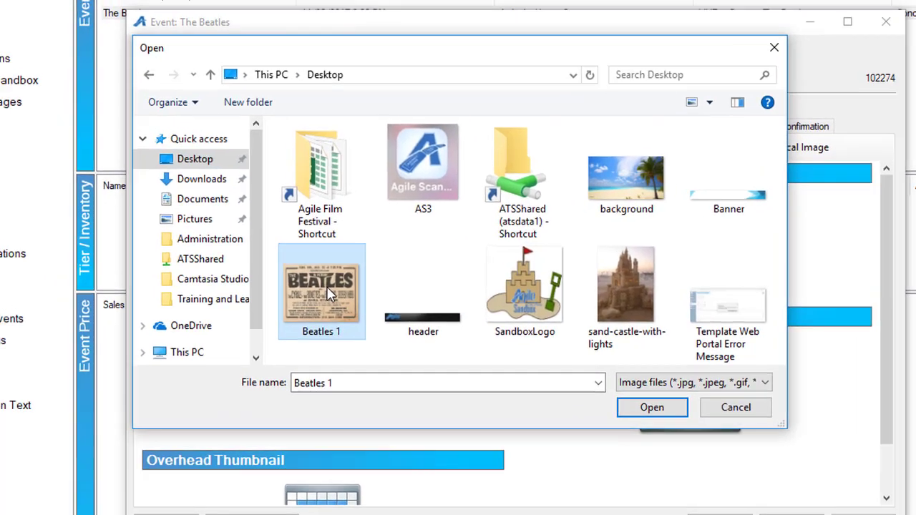
double_click(329, 293)
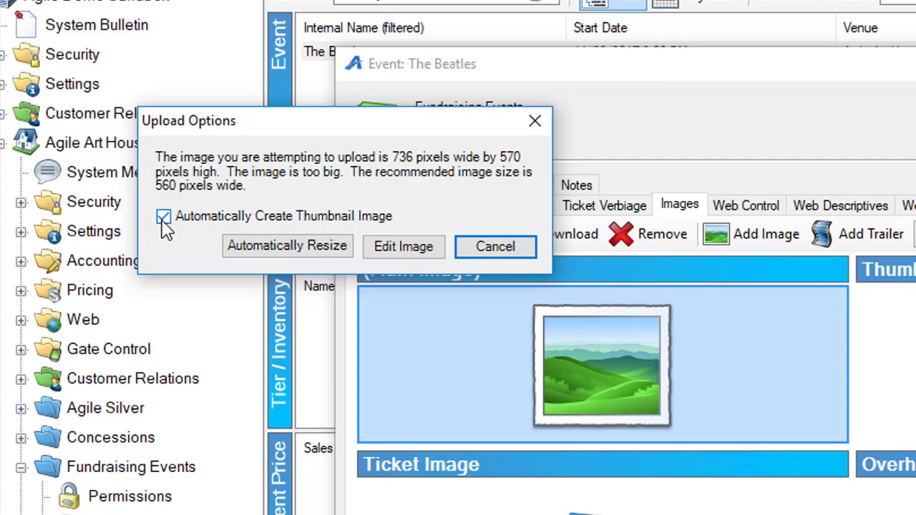
click(324, 251)
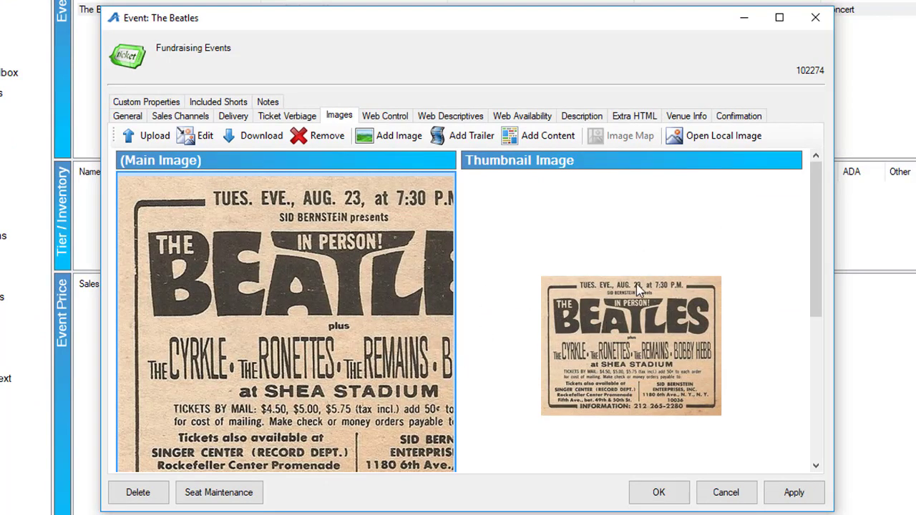
click(795, 493)
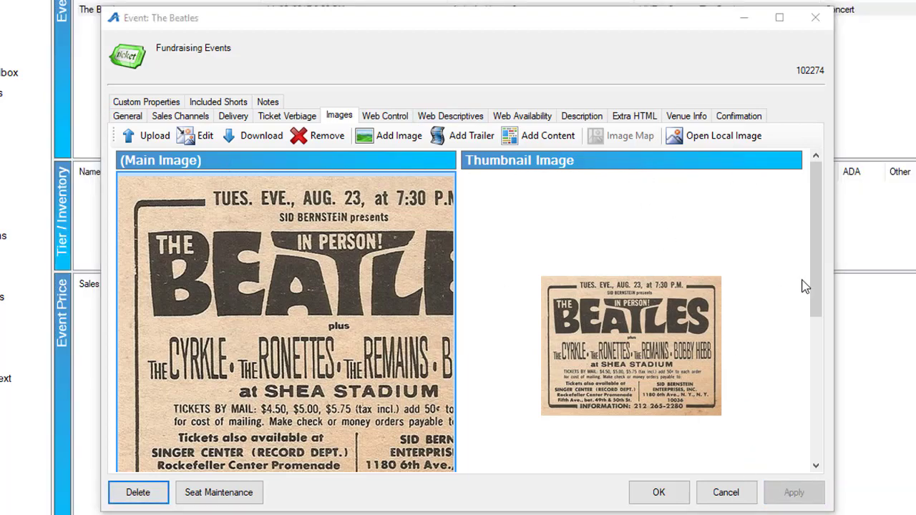
- Look over the ticket and overhead image slots and open the event's web control settings
drag(808, 285, 815, 485)
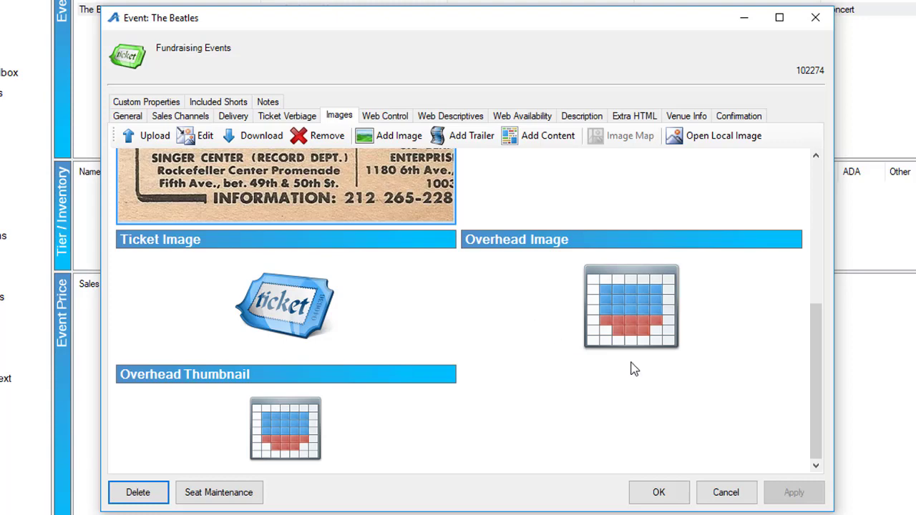
drag(820, 410, 789, 159)
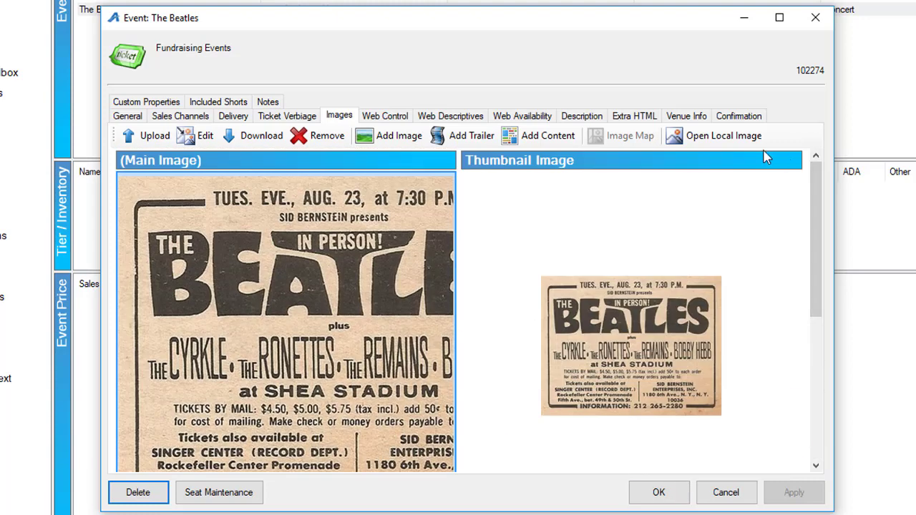
click(392, 119)
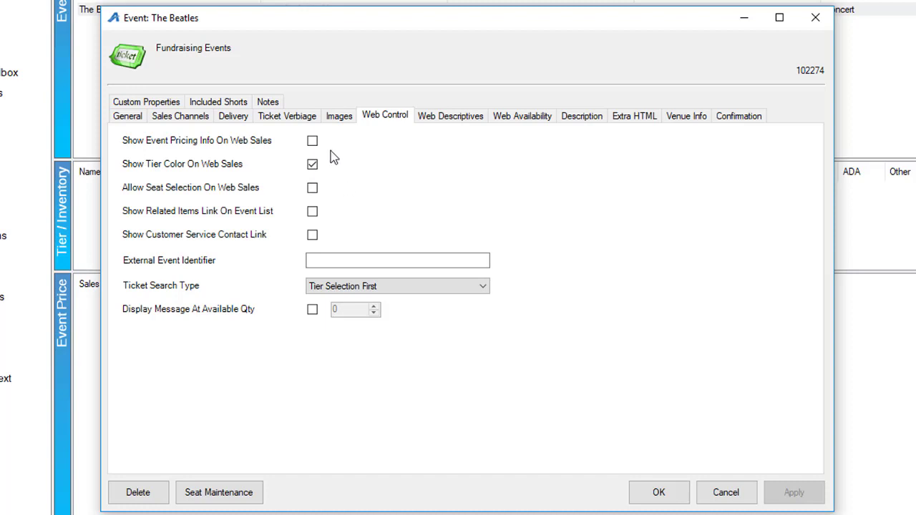
- Show event pricing info but not tier color on web sales, and set the ticket search type to Ticket Type Only
click(312, 141)
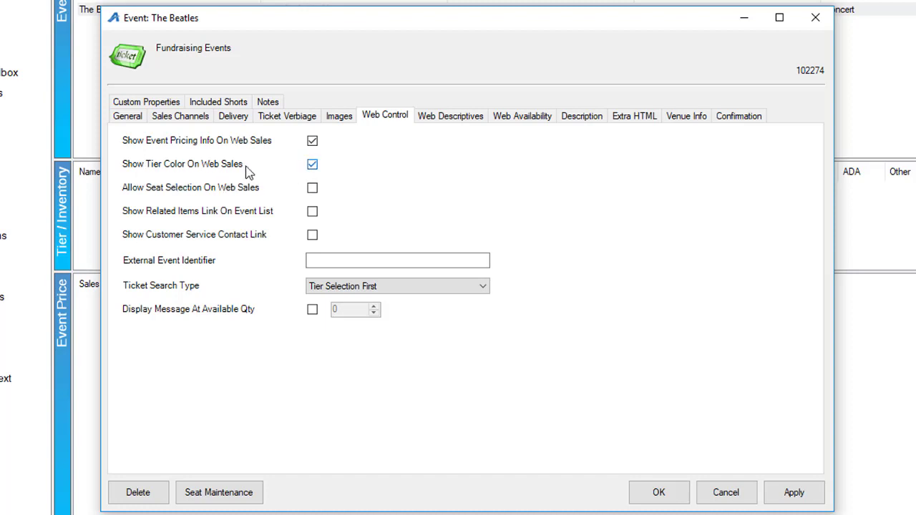
click(312, 164)
click(312, 190)
click(483, 288)
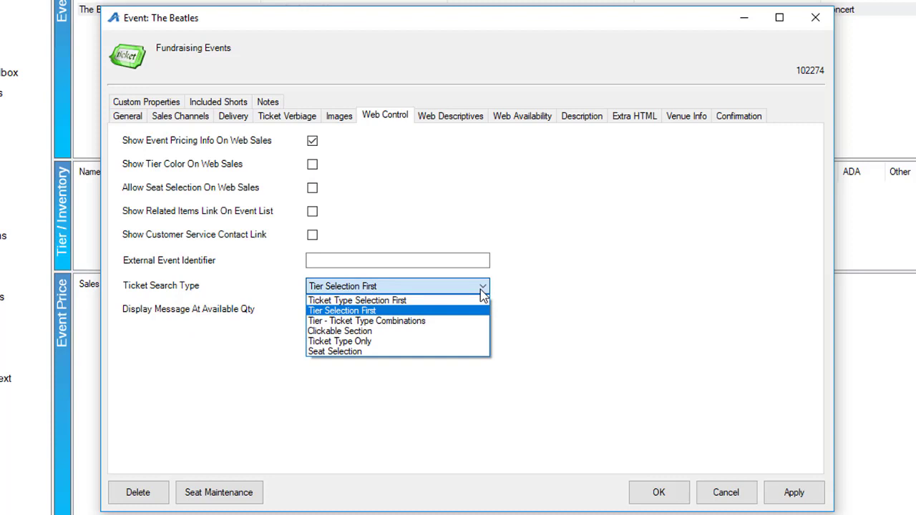
click(408, 341)
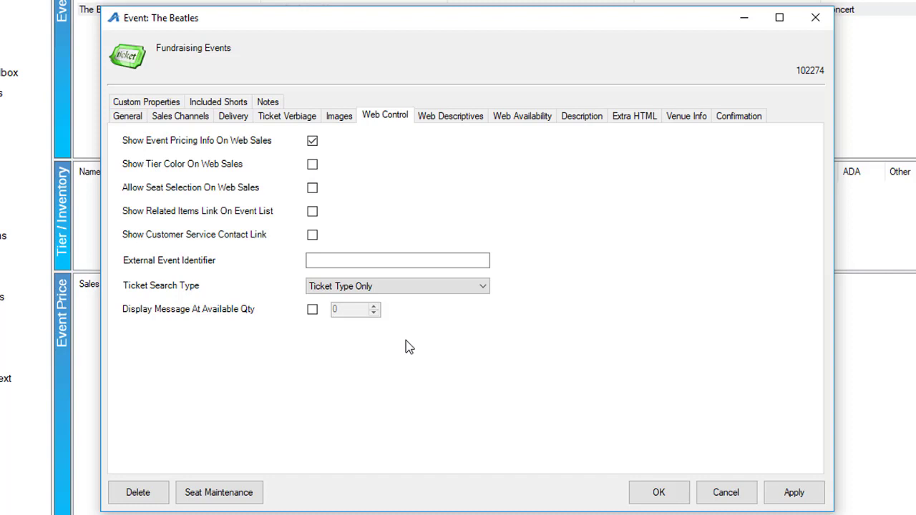
- Enable Display Message At Available Qty for the event and check the related display message settings of the sales channels
click(312, 309)
click(184, 116)
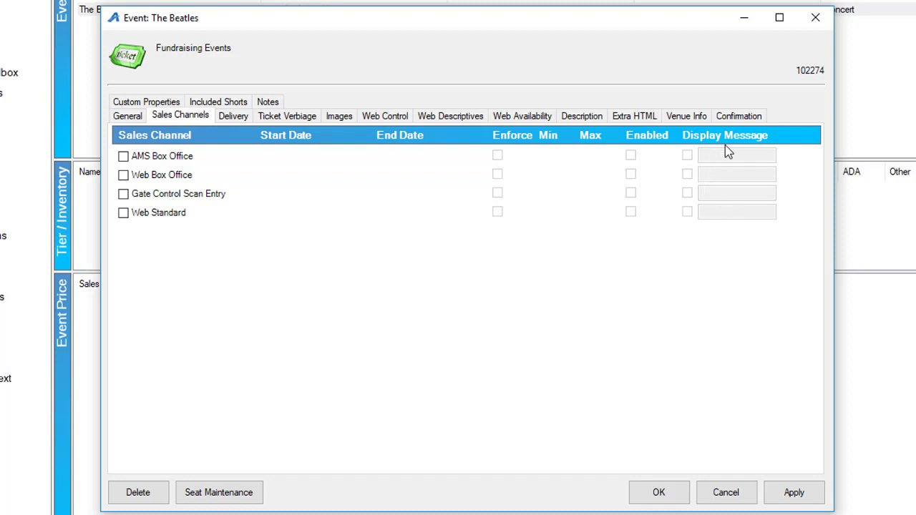
click(390, 117)
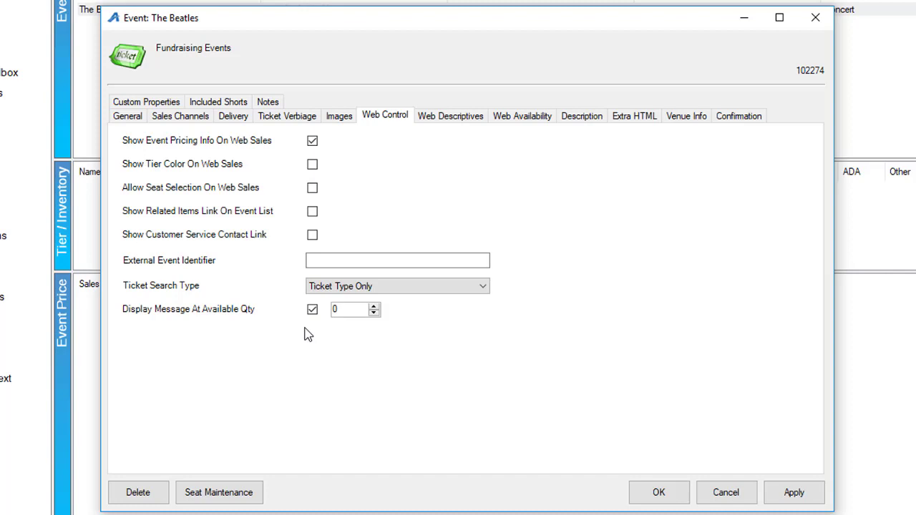
- Leaving the web descriptives and availability text blank, enter the description "John, Paul, George and Ringo are back! This will sell out!" and save
click(456, 118)
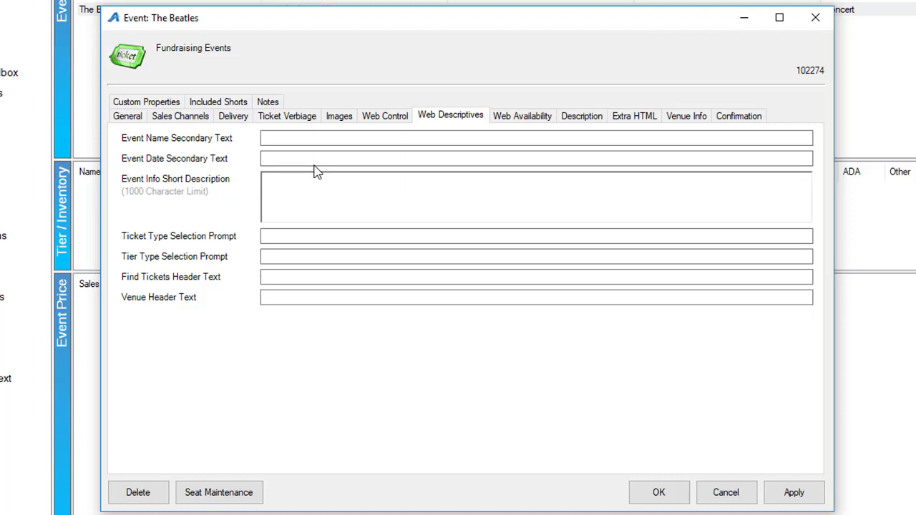
click(530, 120)
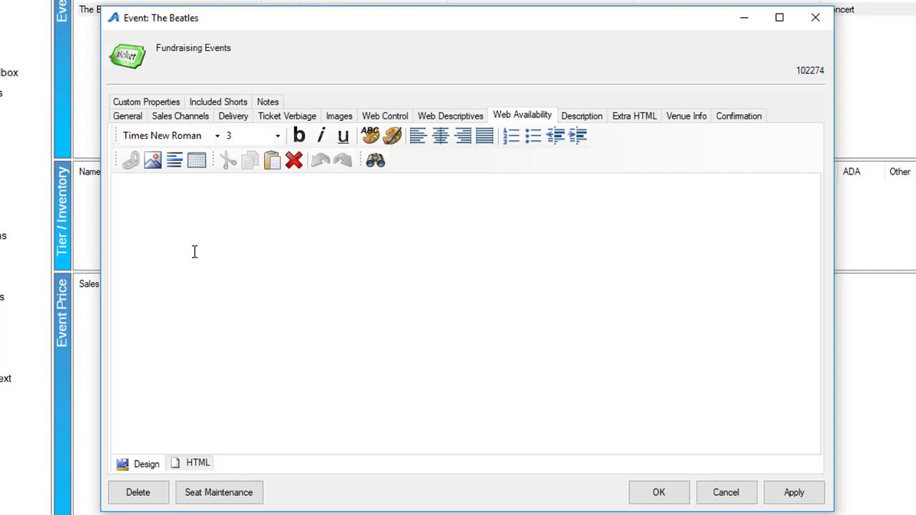
click(591, 119)
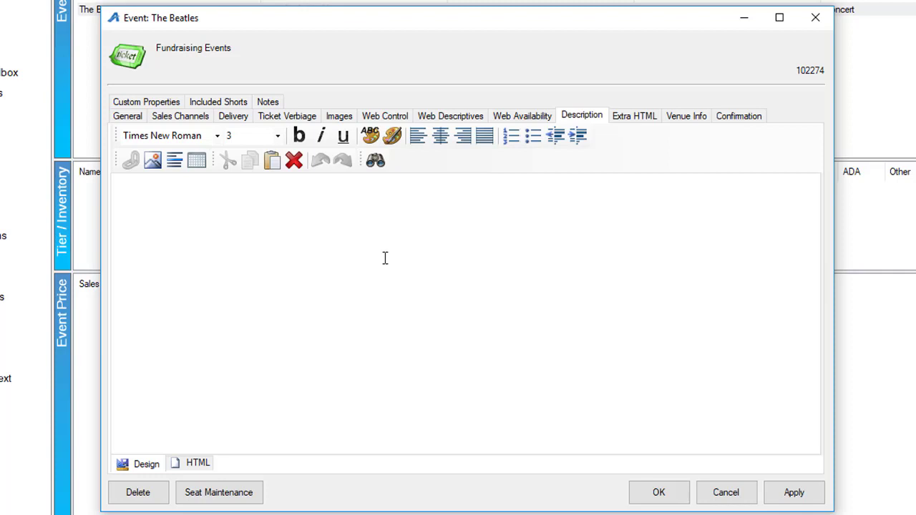
text(John, Paul, George and Ringo are back! This will sell out!)
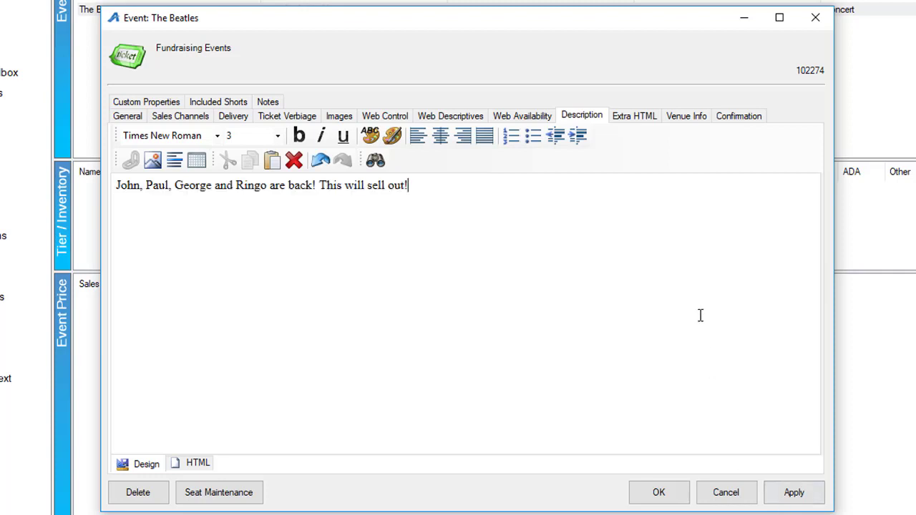
click(793, 492)
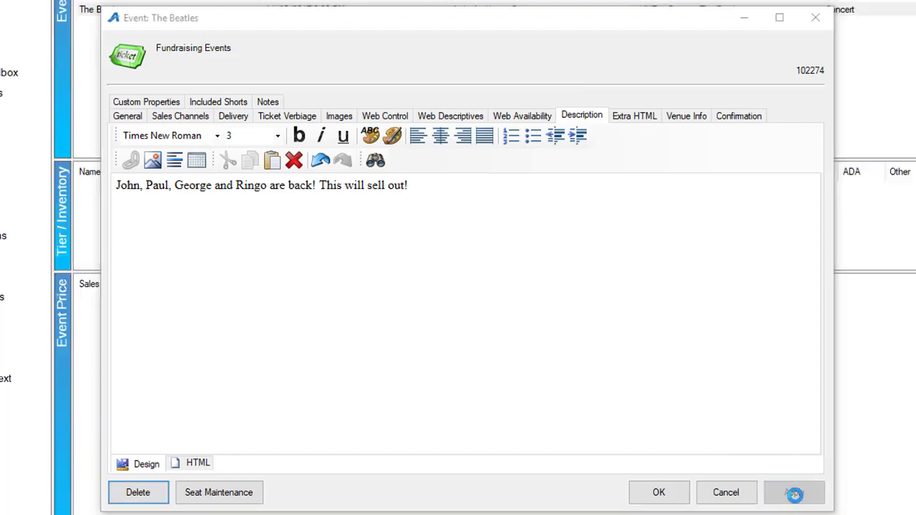
- Look over the extra HTML, venue info and confirmation texts, leave them blank, and accept and close the event's settings
click(639, 119)
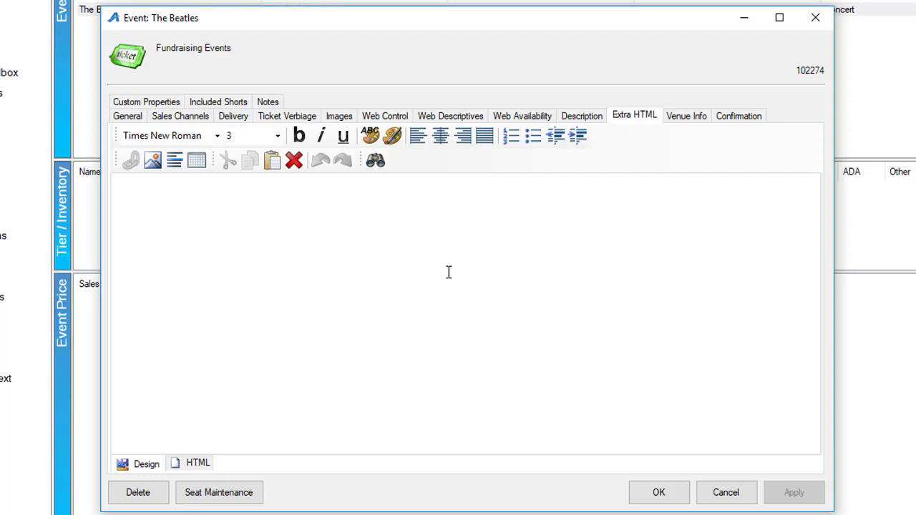
click(681, 123)
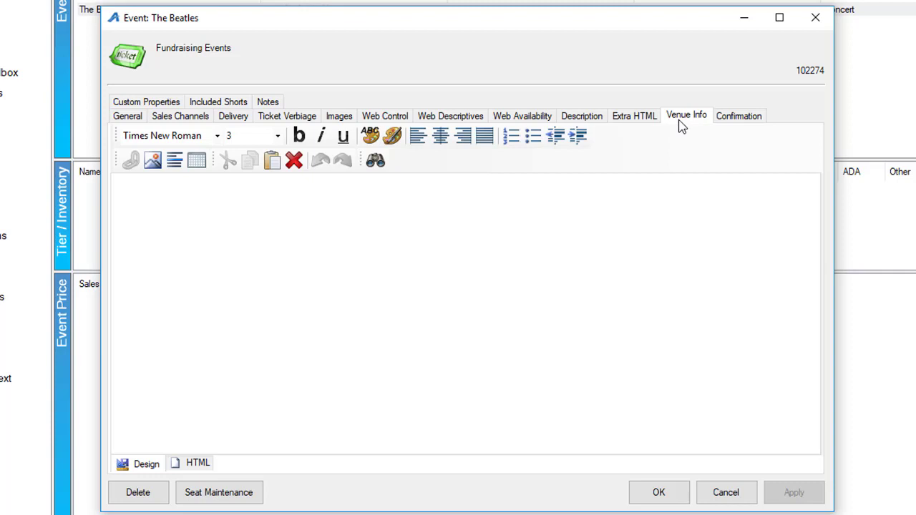
click(750, 119)
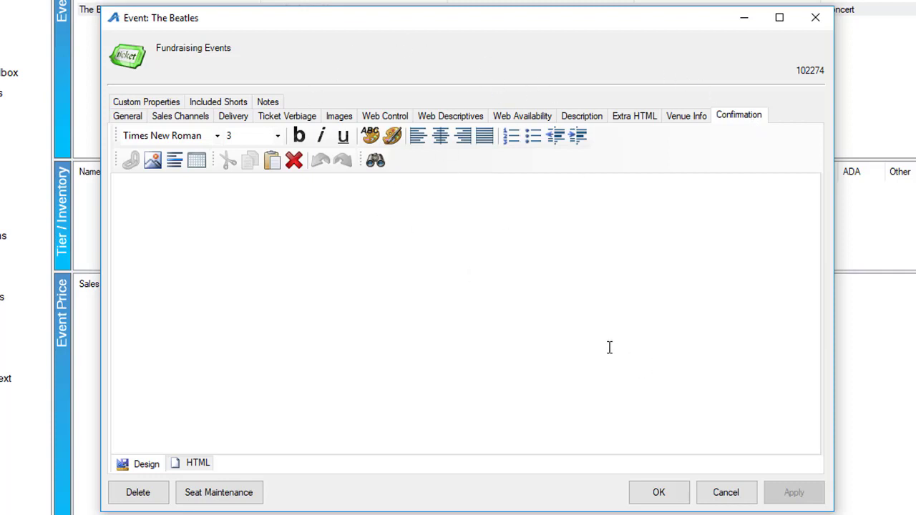
click(675, 495)
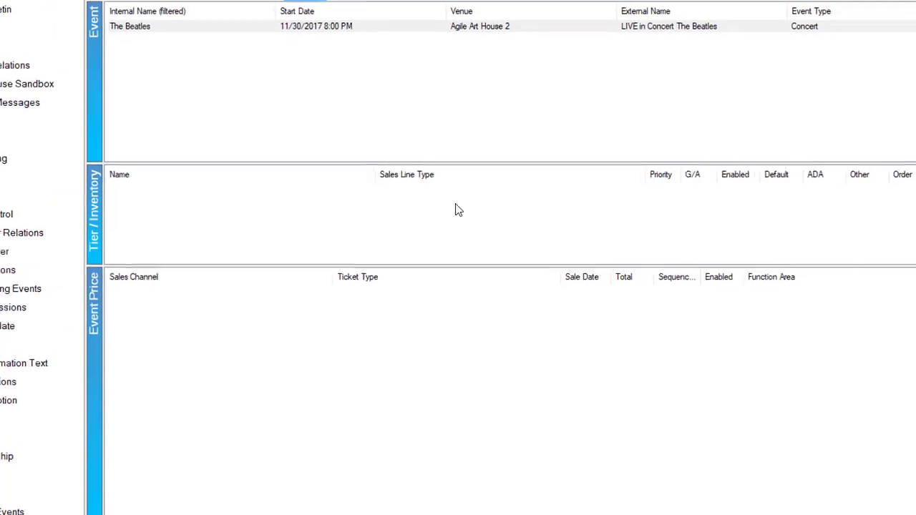